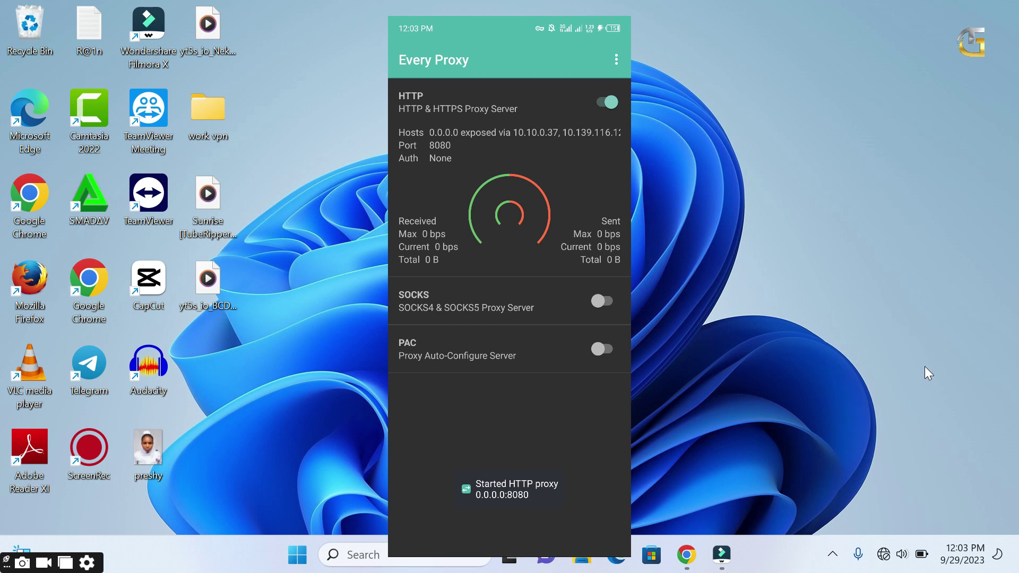
# Step: Snap the mirrored phone window to the left edge of the screen
pyautogui.press('super+Left')
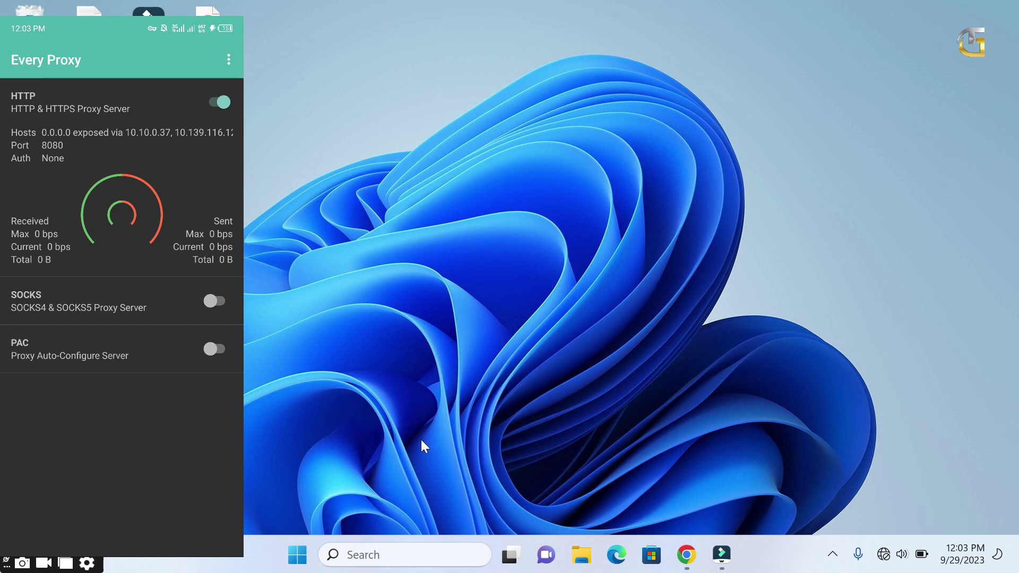
# Step: Search Windows for 'proxy settings' and open the Proxy settings best match
pyautogui.click(378, 564)
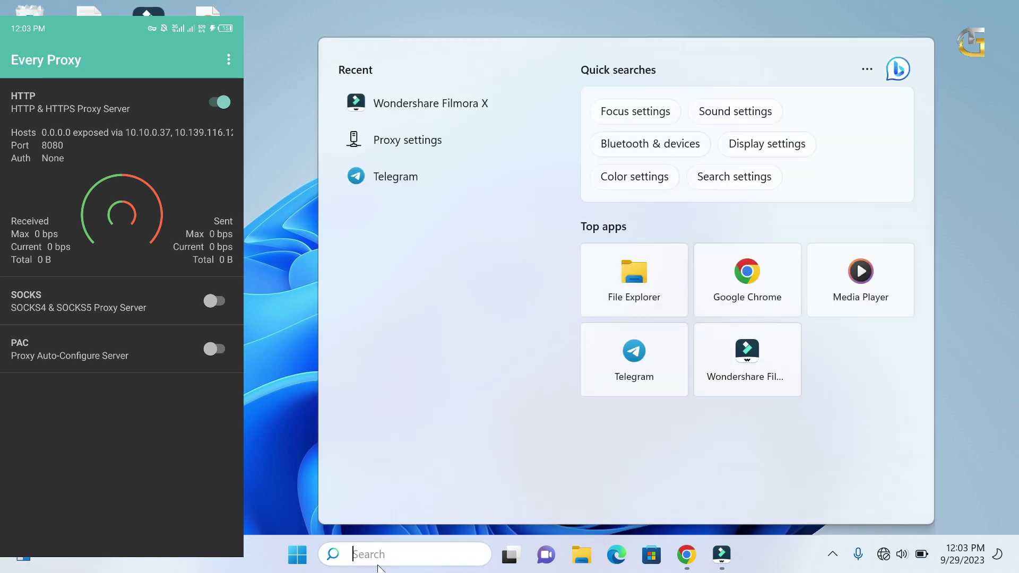
pyautogui.write('pro')
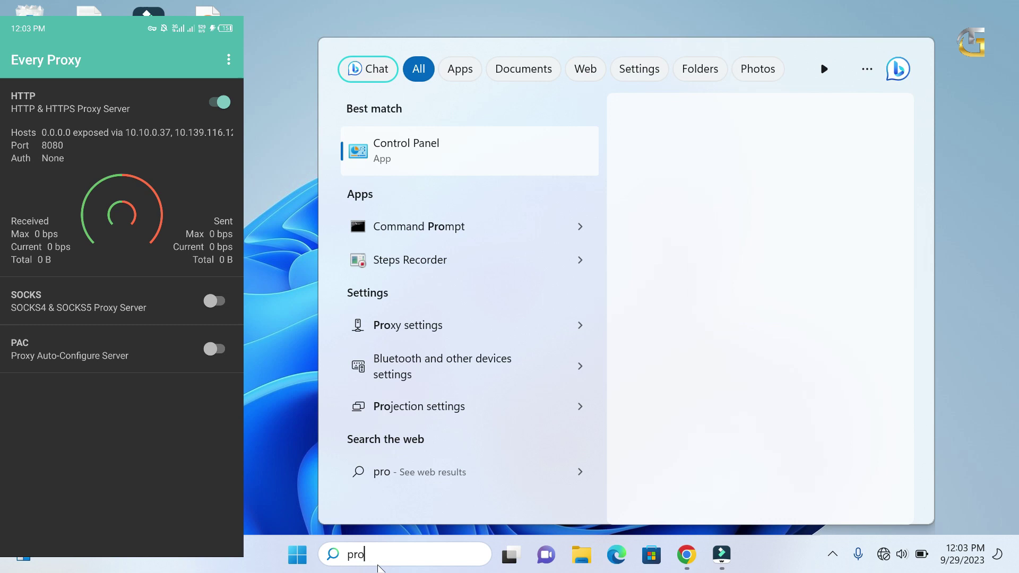
pyautogui.write('xy se')
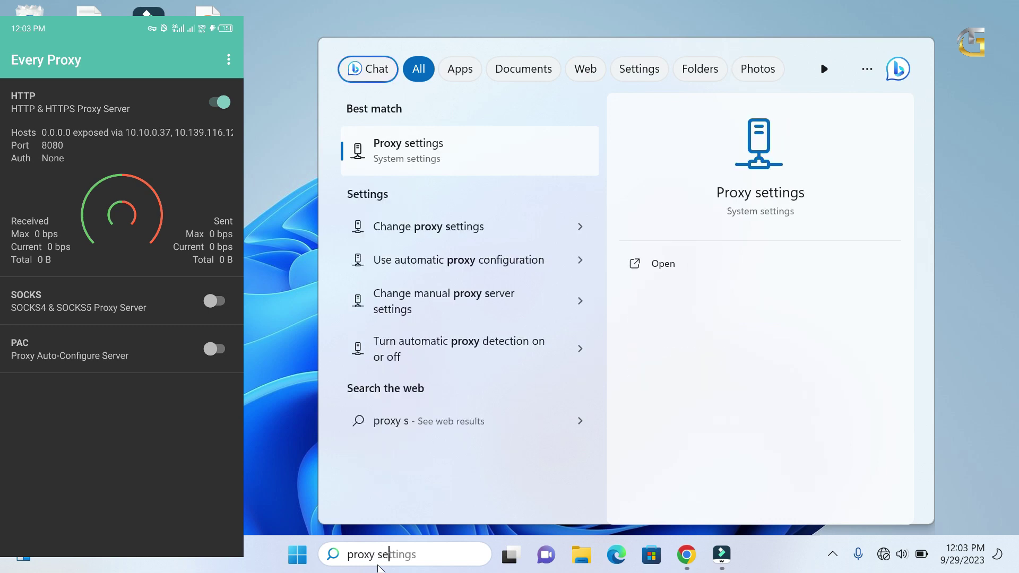
pyautogui.write('ttin')
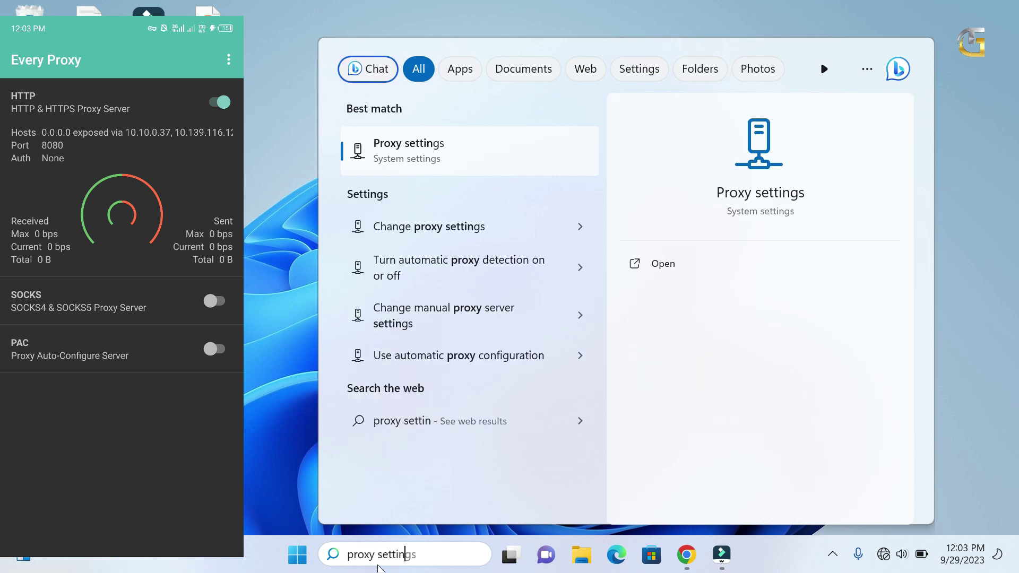
pyautogui.write('gs')
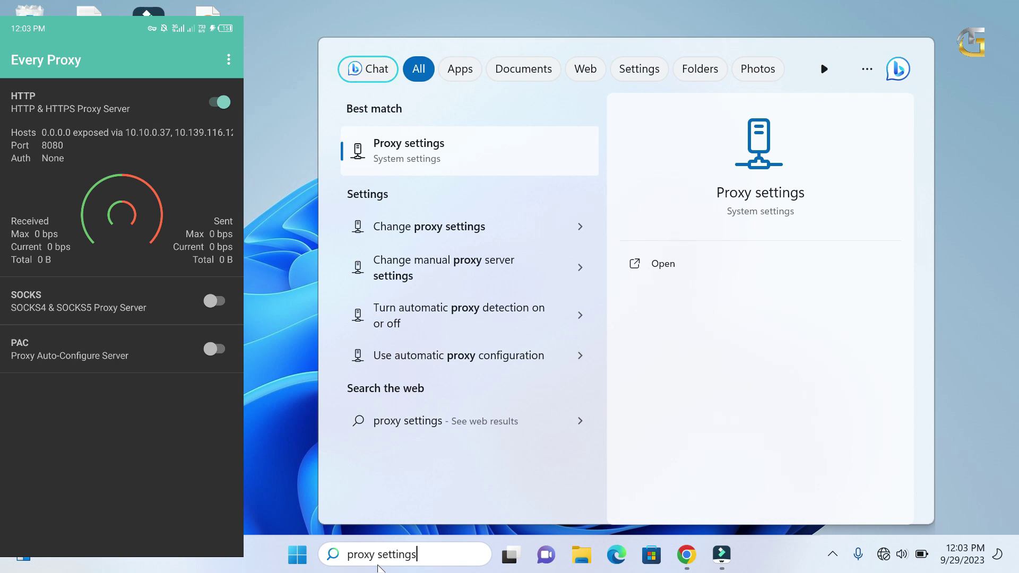
pyautogui.click(411, 155)
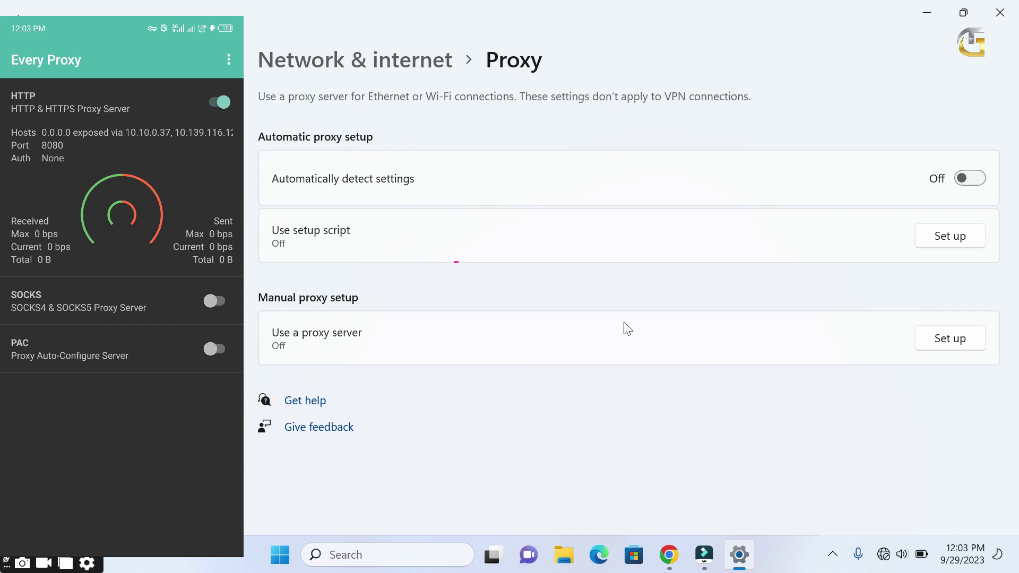
# Step: Switch Use a proxy server On with address 10.10.0.37 and port 8080, and save
pyautogui.click(943, 341)
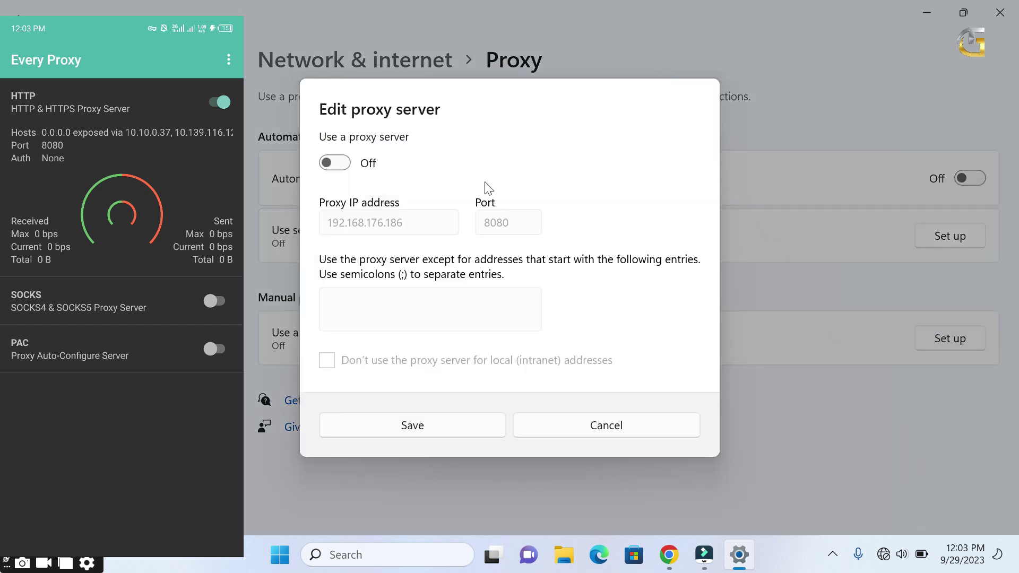
pyautogui.click(336, 165)
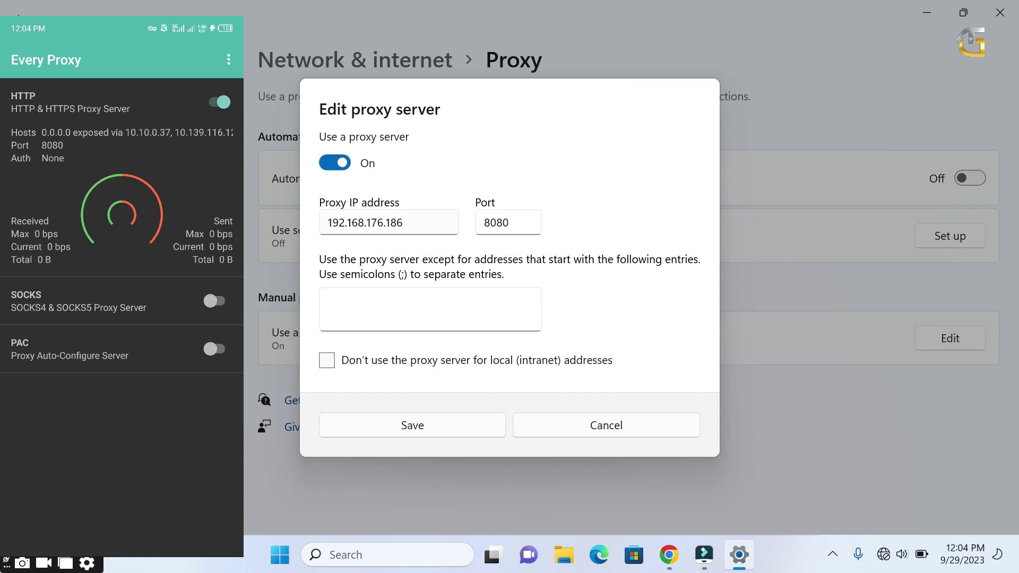
pyautogui.click(414, 223)
pyautogui.press('BackSpace')
pyautogui.press('BackSpace')
pyautogui.press('BackSpace')
pyautogui.press('BackSpace')
pyautogui.press('BackSpace')
pyautogui.press('BackSpace')
pyautogui.press('BackSpace')
pyautogui.press('BackSpace')
pyautogui.press('BackSpace')
pyautogui.press('BackSpace')
pyautogui.press('BackSpace')
pyautogui.press('BackSpace')
pyautogui.press('BackSpace')
pyautogui.press('BackSpace')
pyautogui.press('BackSpace')
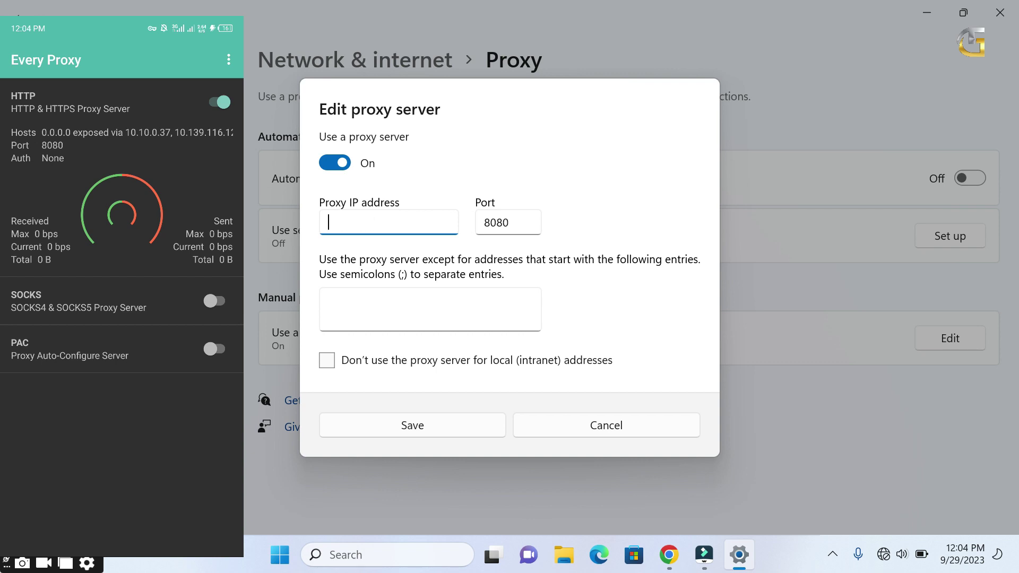
pyautogui.write('10.10.0.37')
pyautogui.click(517, 221)
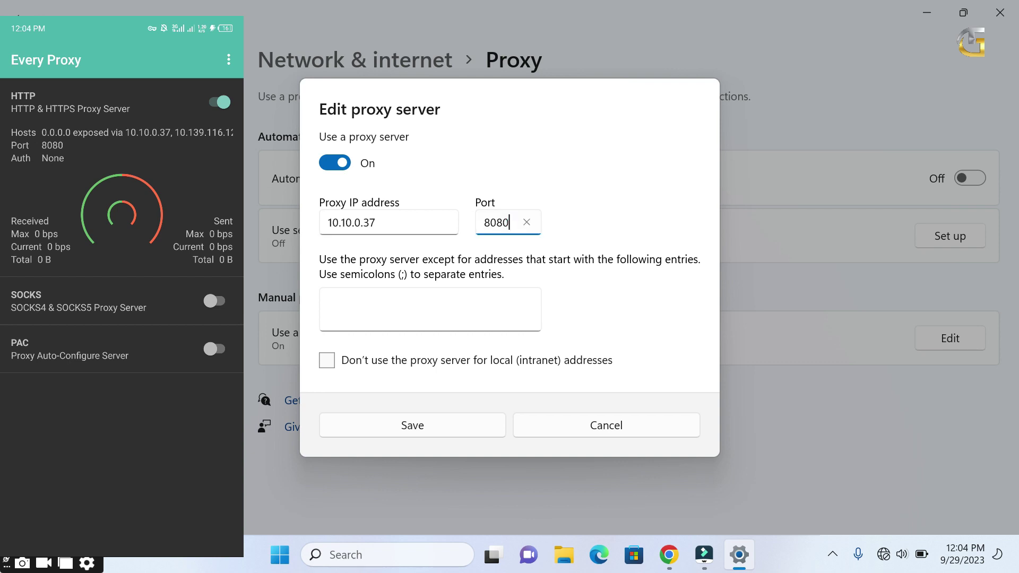
pyautogui.click(402, 428)
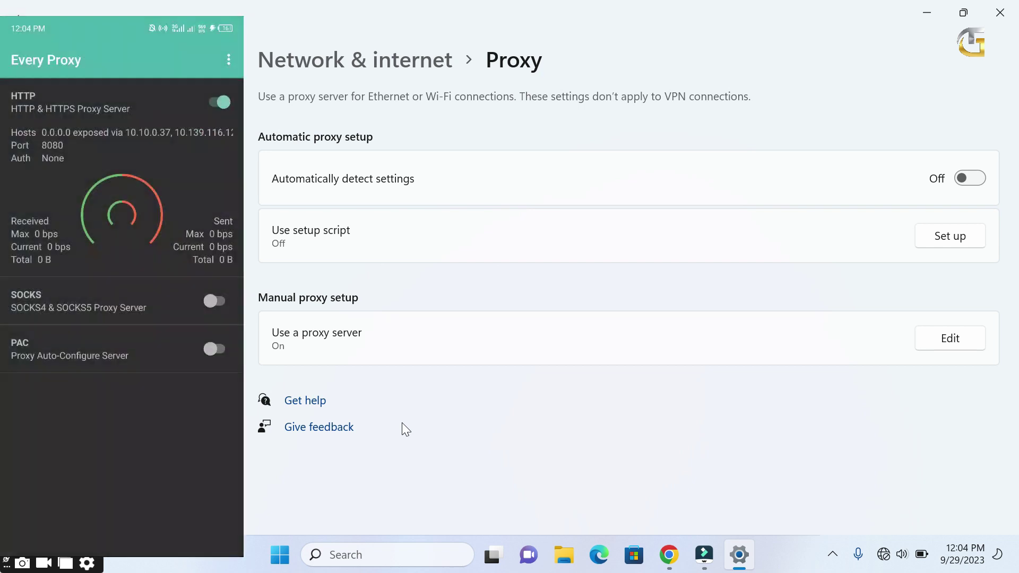
pyautogui.click(887, 556)
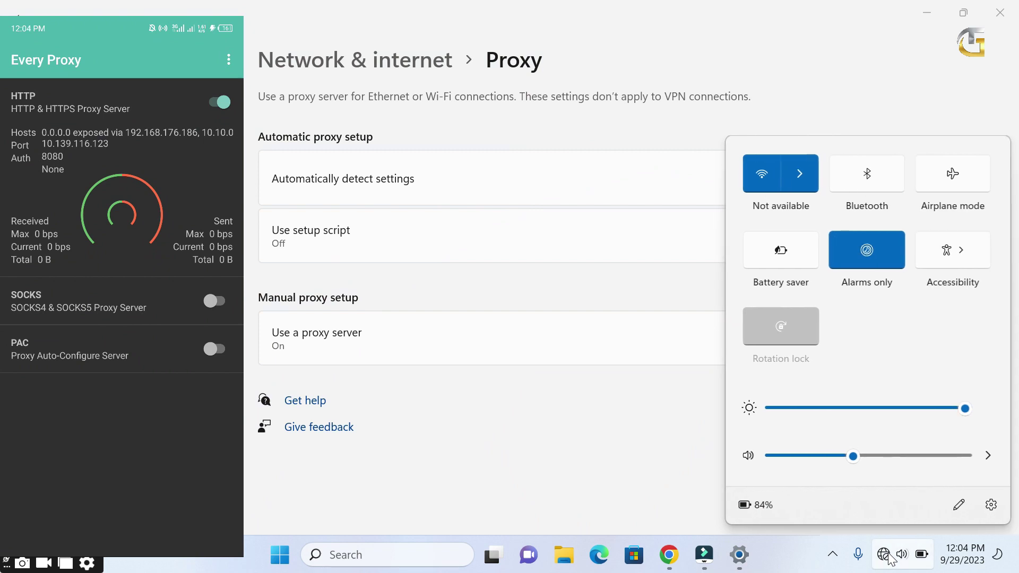
pyautogui.click(801, 167)
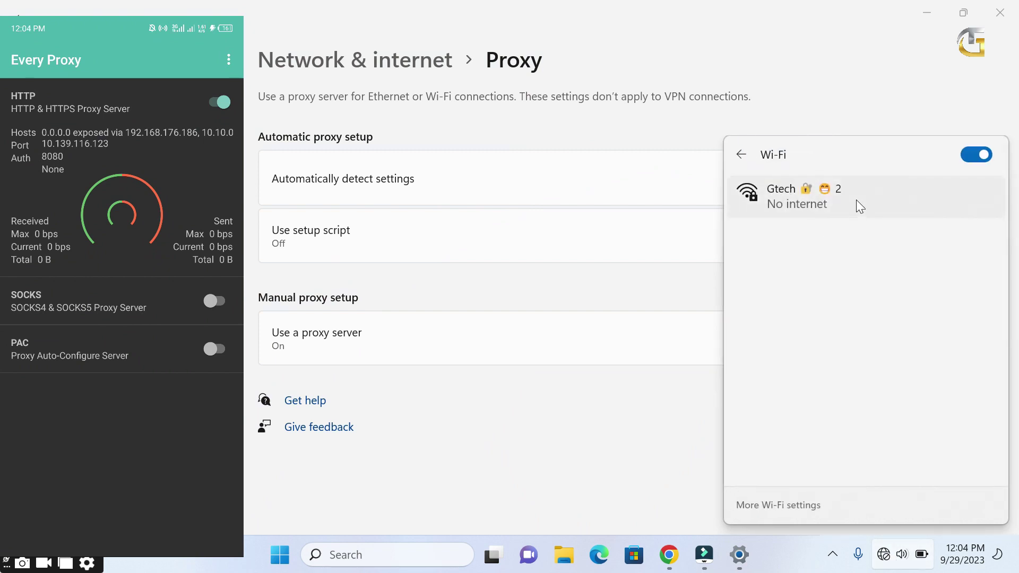
pyautogui.click(623, 453)
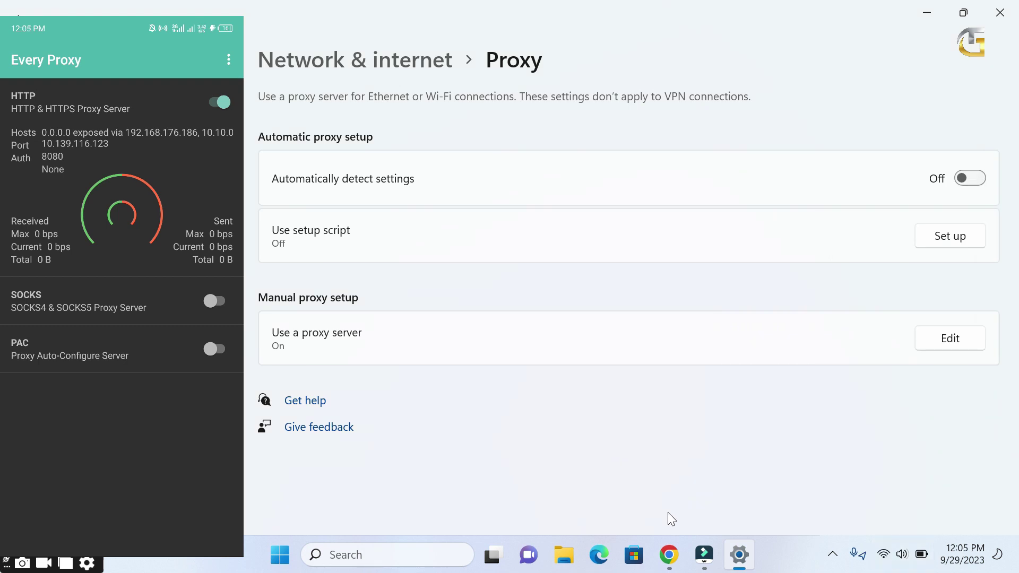
# Step: In a new Chrome tab, search for 'gtech unlimited' via the 'gte' address-bar suggestion
pyautogui.moveTo(659, 570)
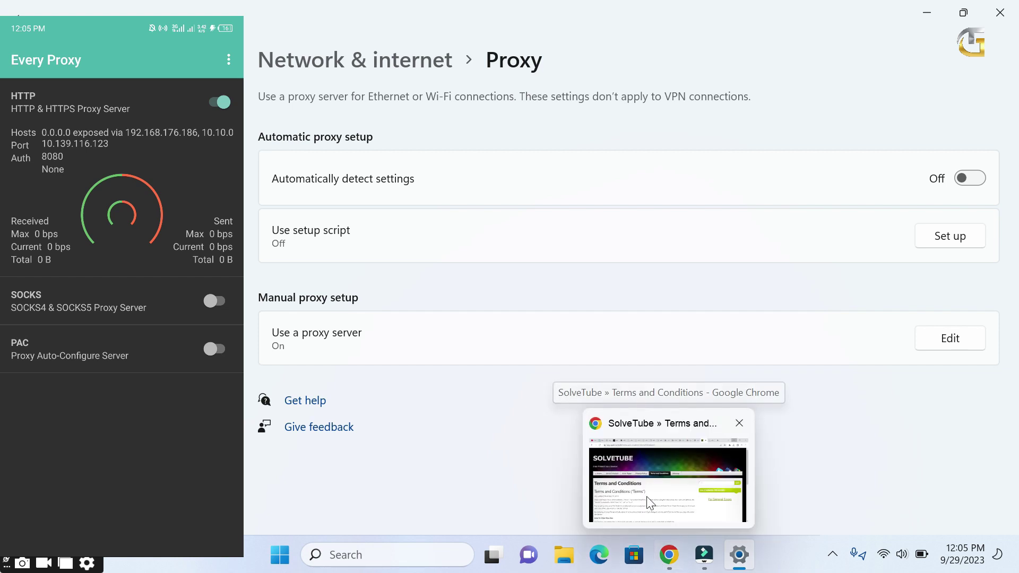
pyautogui.click(668, 467)
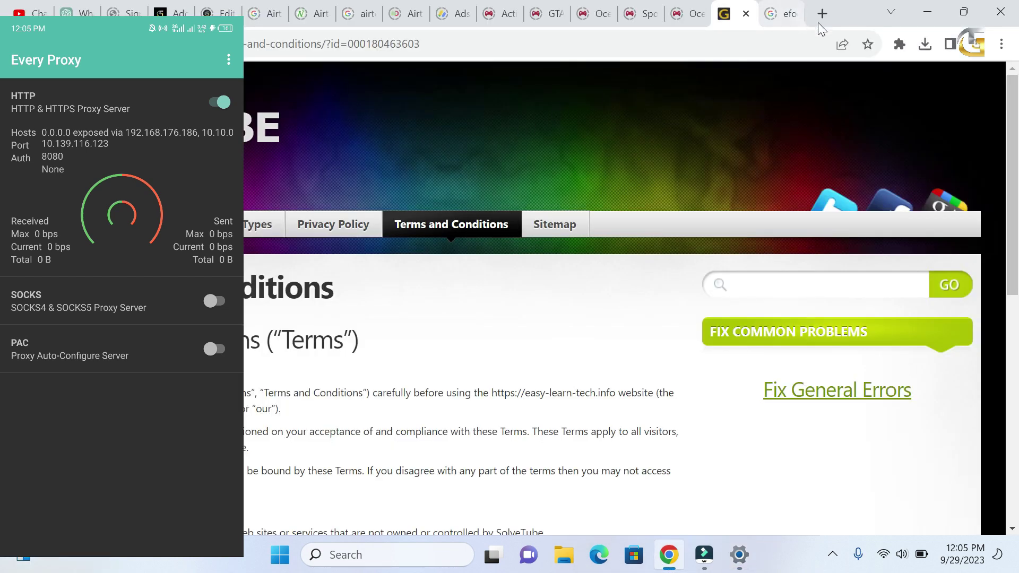
pyautogui.click(823, 13)
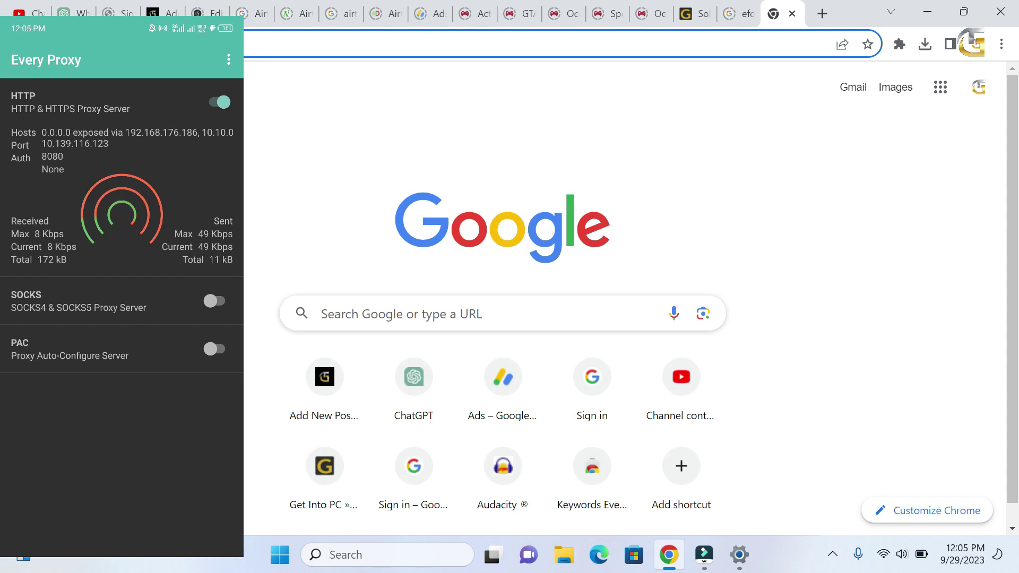
pyautogui.write('gte')
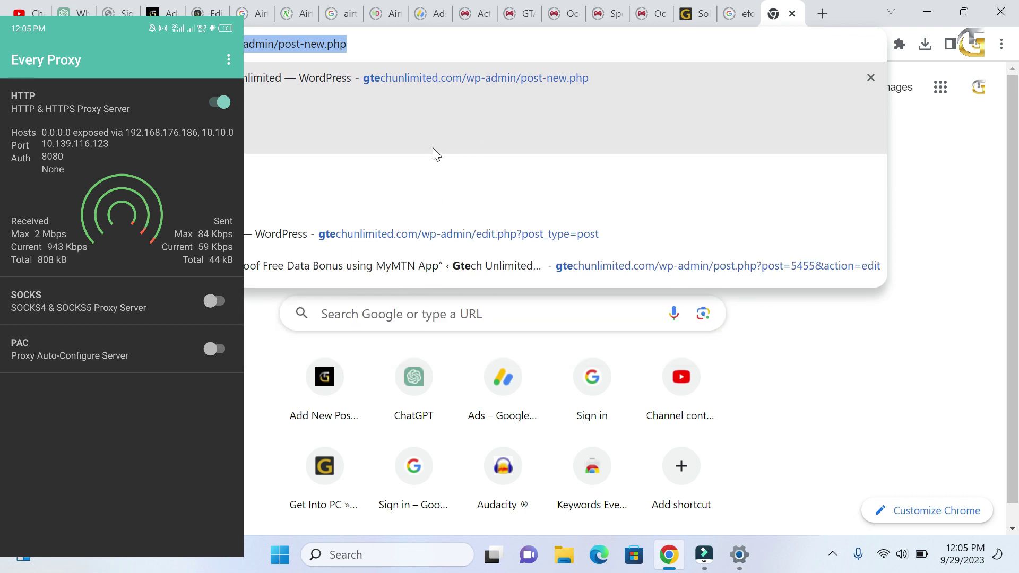
pyautogui.click(419, 160)
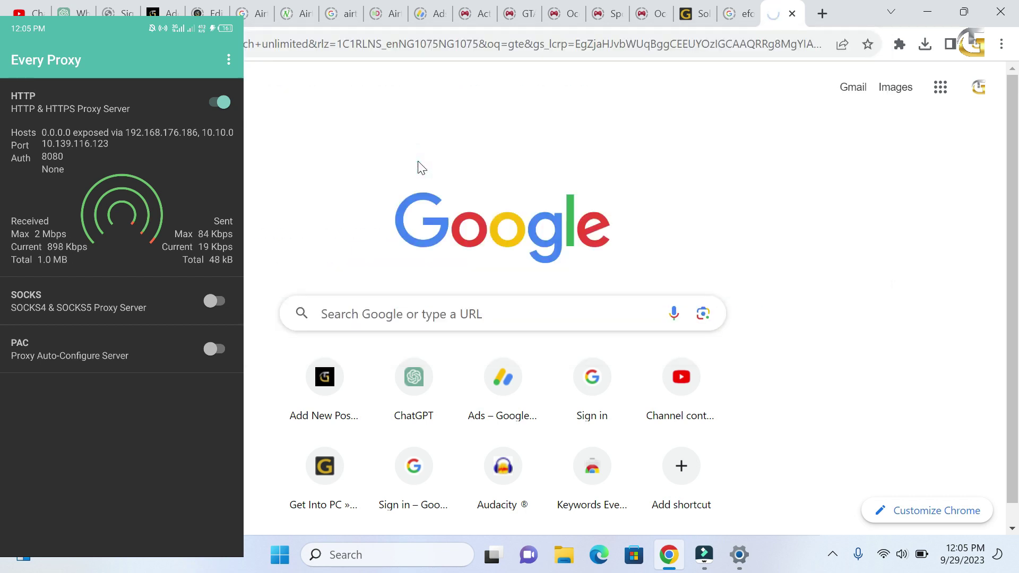